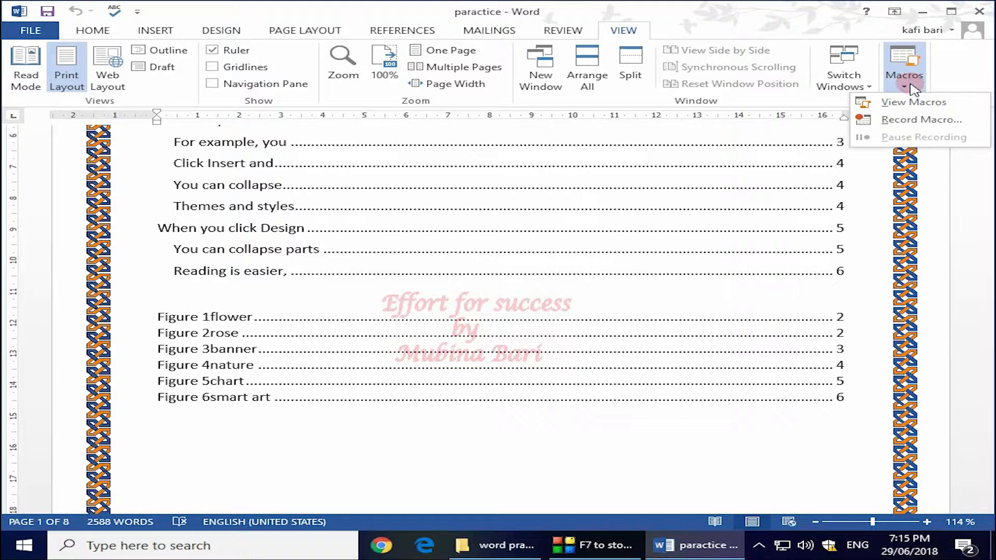
- Start recording a macro named "ch", stored in All Documents (Normal.dotm)
{"action": "left_click", "coordinate": [912, 120]}
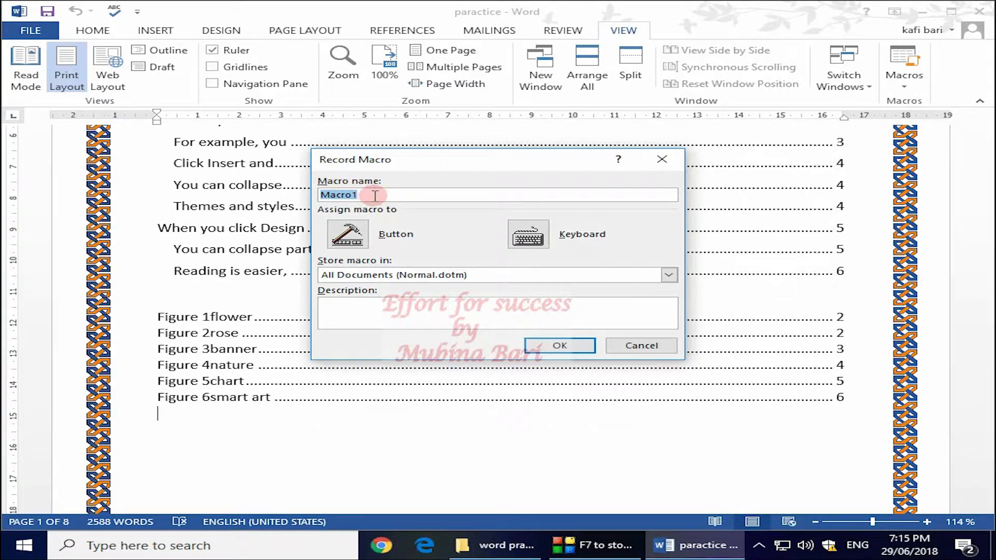
{"action": "left_click", "coordinate": [363, 194]}
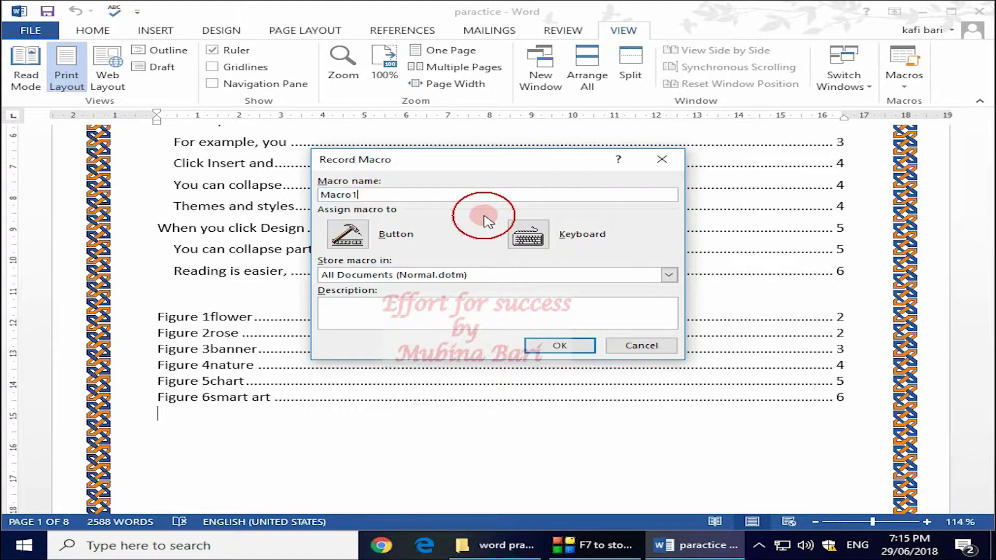
{"action": "key", "text": "BackSpace"}
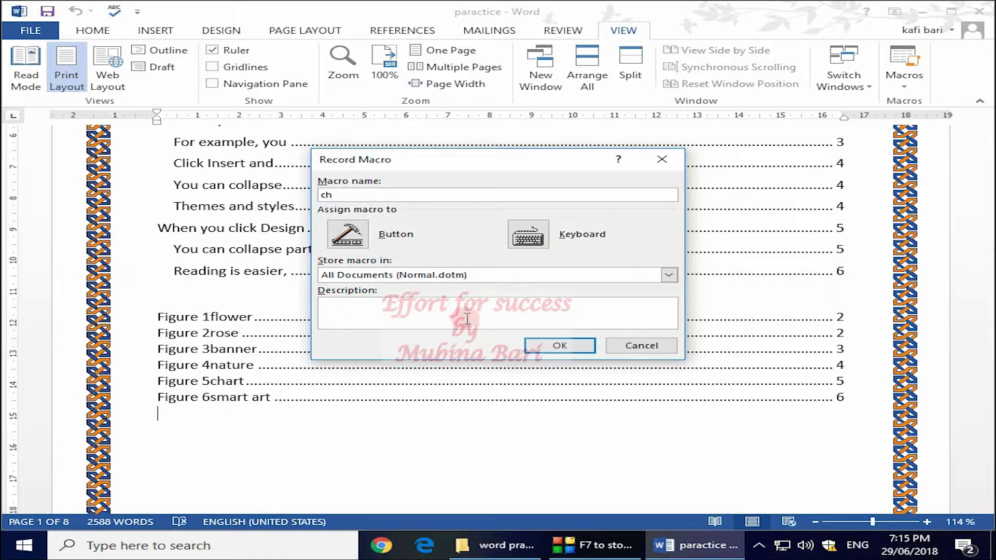
{"action": "left_click", "coordinate": [560, 347]}
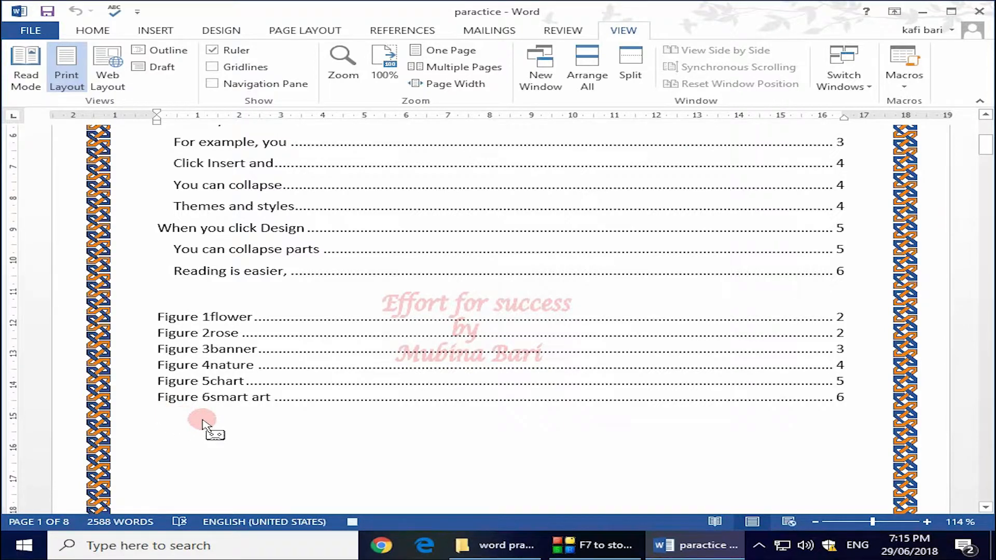
- Enter "Effort for success" below the list of figures as the macro's content, pausing and finally stopping the recording
{"action": "type", "text": "E"}
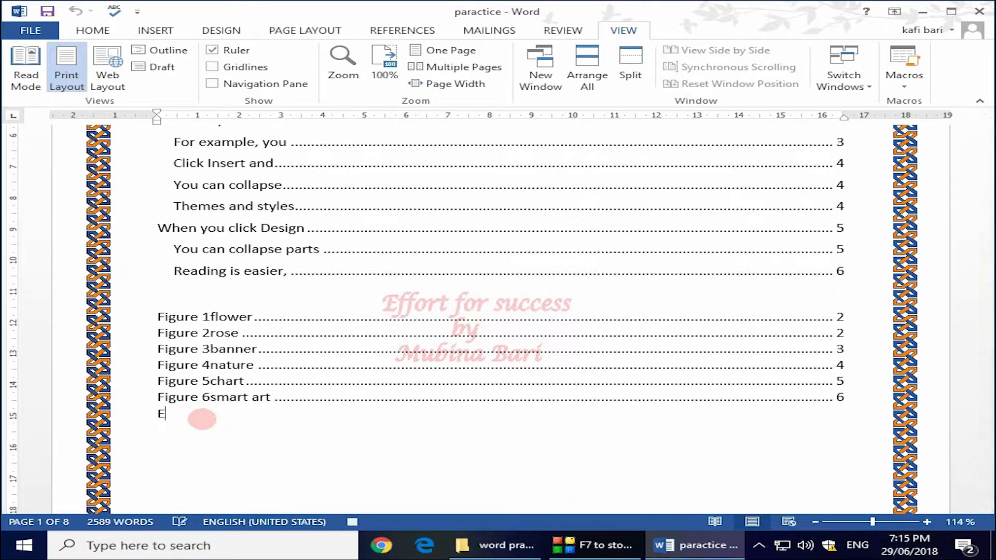
{"action": "type", "text": "ffort for success"}
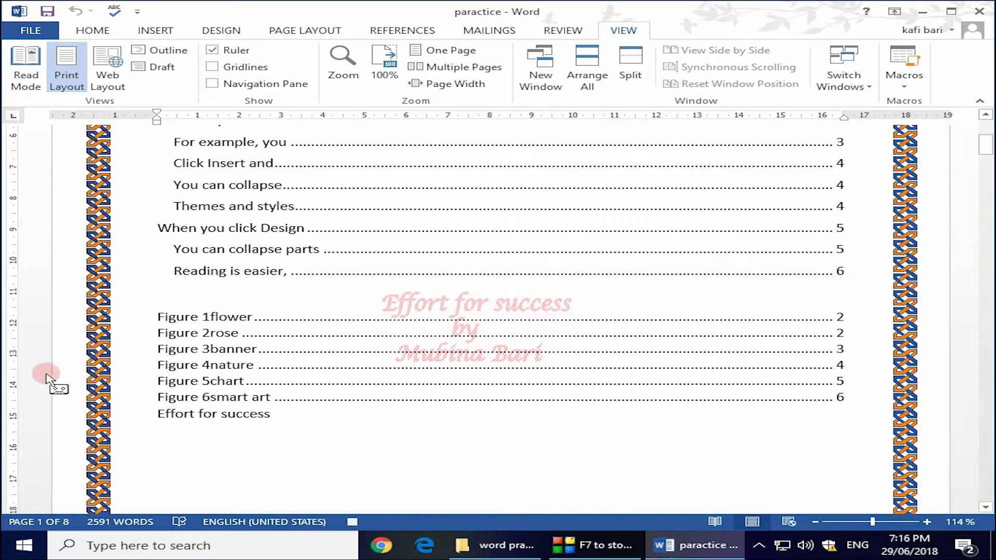
{"action": "left_click", "coordinate": [903, 88]}
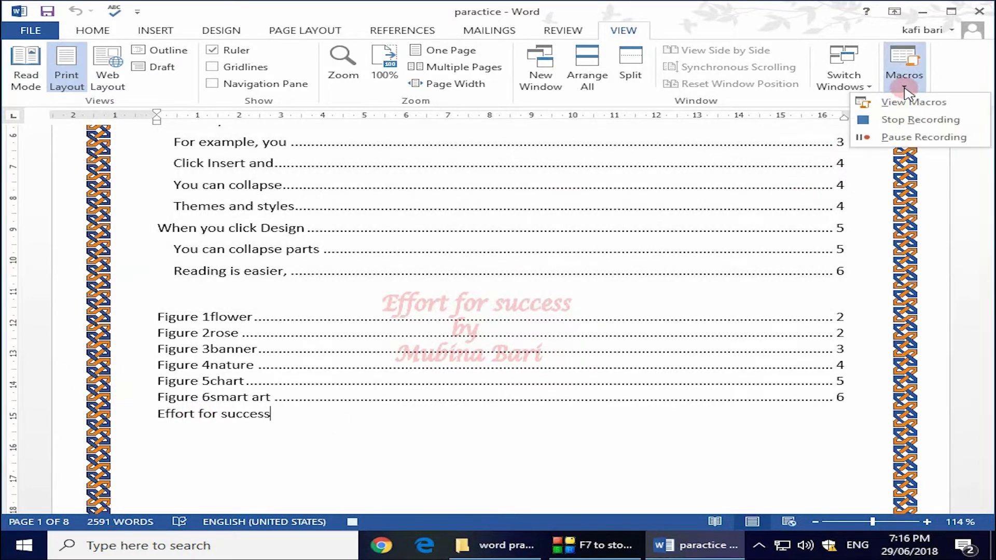
{"action": "left_click", "coordinate": [919, 138]}
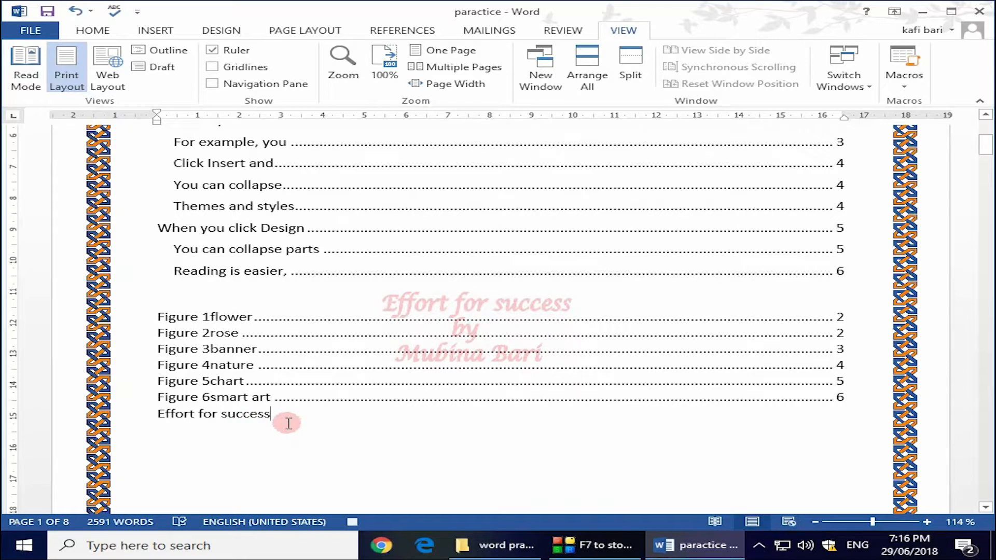
{"action": "left_click", "coordinate": [903, 87]}
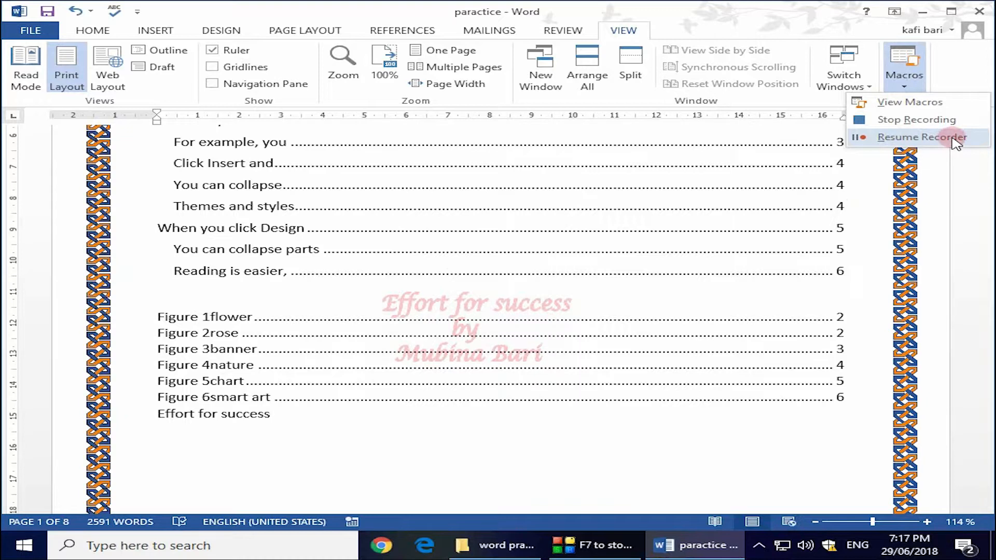
{"action": "left_click", "coordinate": [929, 122]}
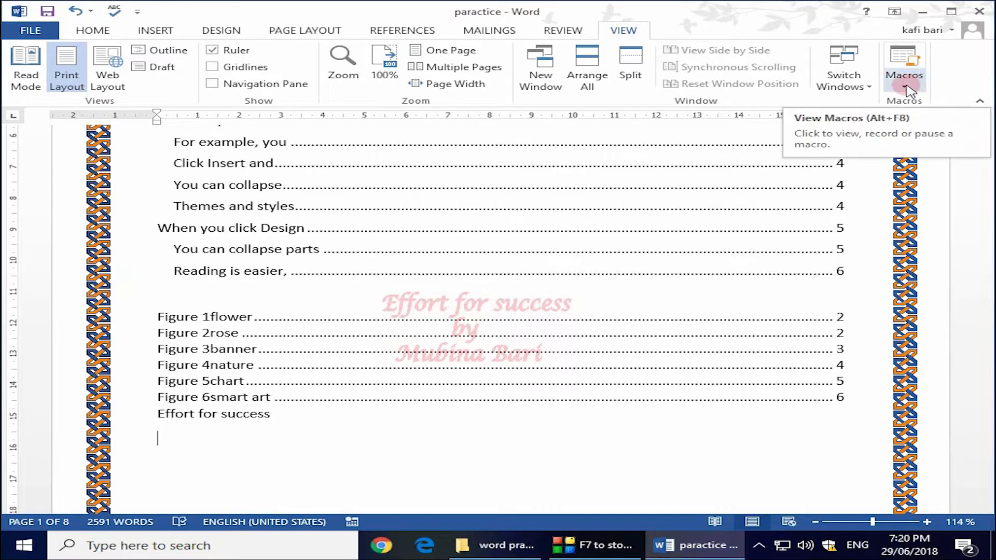
- Start recording a second macro named "LIST", stored in All Documents (Normal.dotm)
{"action": "left_click", "coordinate": [908, 90]}
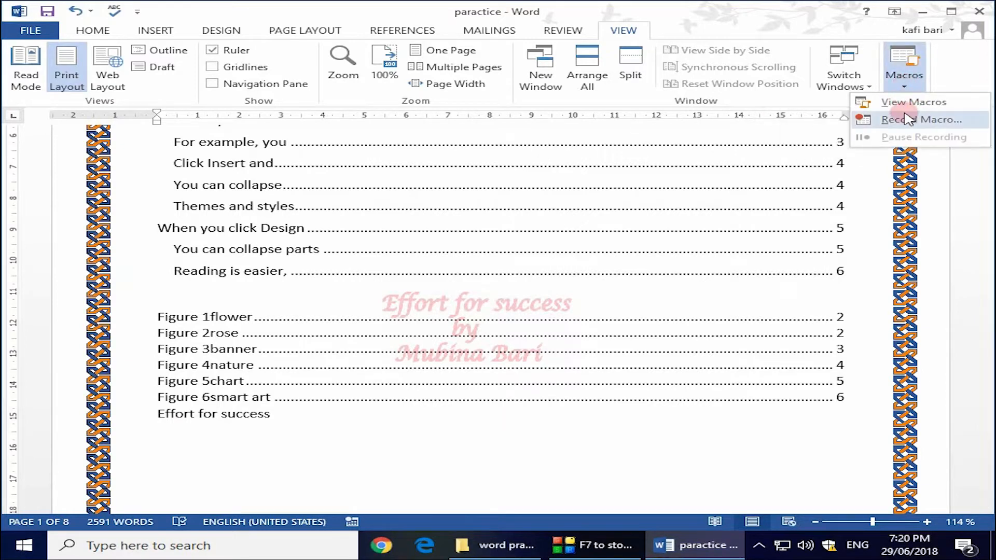
{"action": "left_click", "coordinate": [910, 120]}
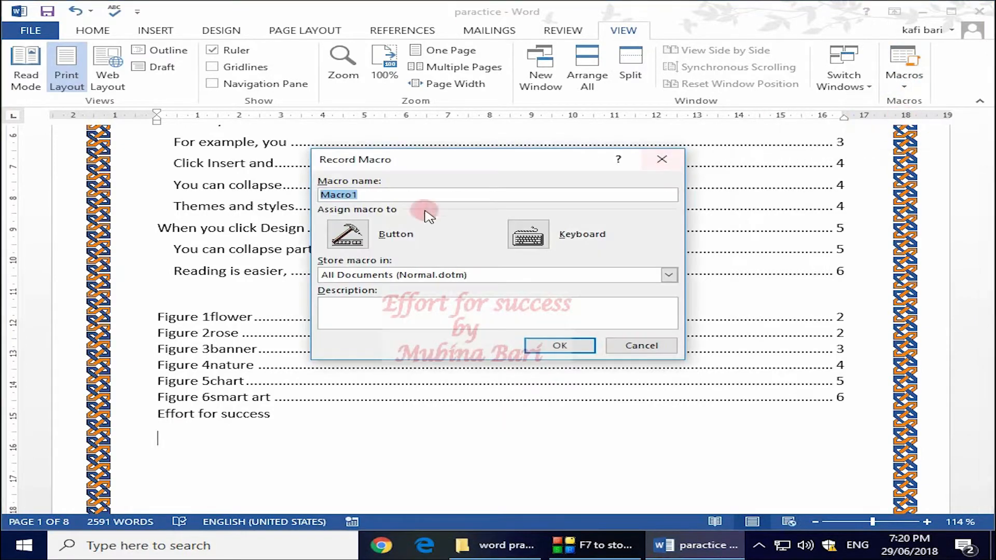
{"action": "left_click", "coordinate": [363, 194]}
{"action": "key", "text": "BackSpace"}
{"action": "key", "text": "BackSpace"}
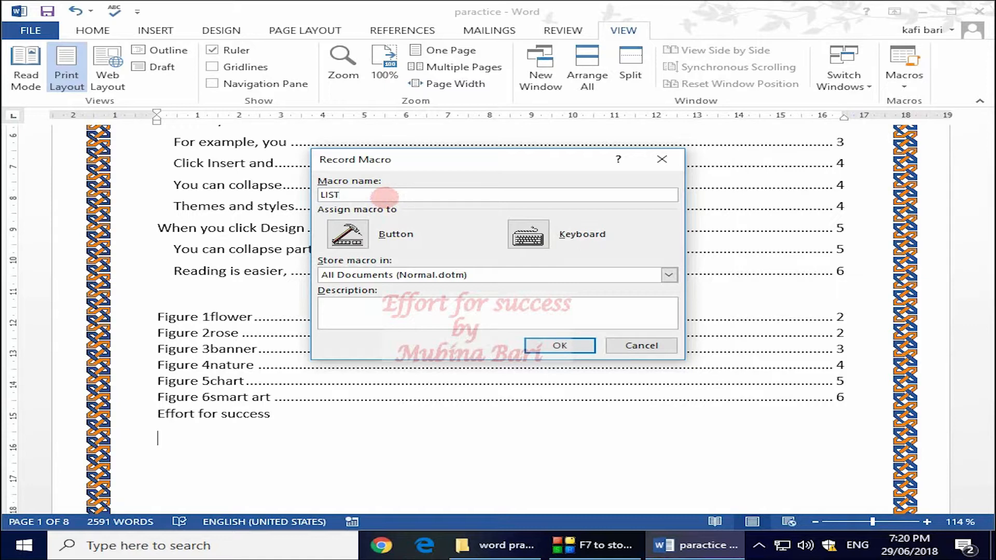
{"action": "left_click", "coordinate": [570, 347]}
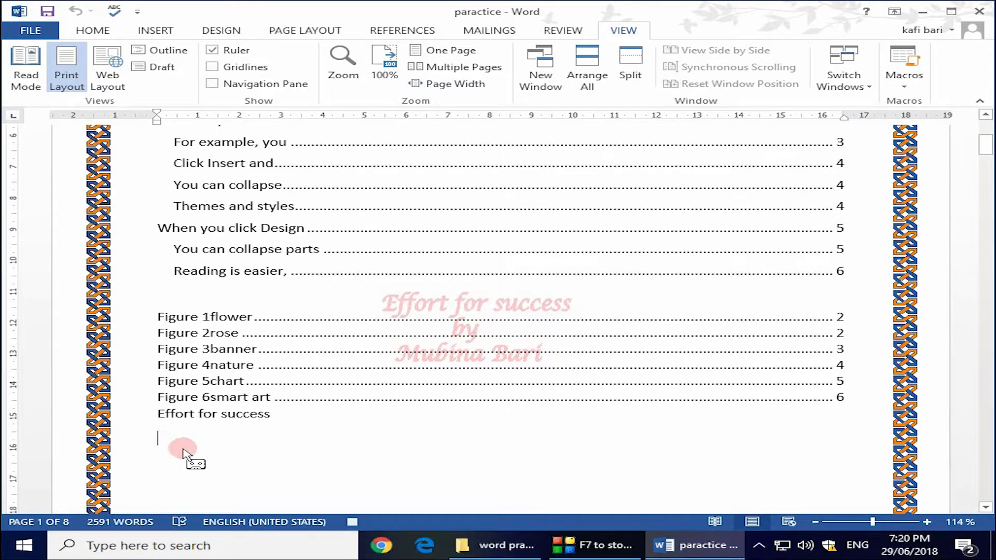
- Enter Apple, Banana, Mango and Peach on separate lines below "Effort for success" and stop the macro recording
{"action": "type", "text": "Apple"}
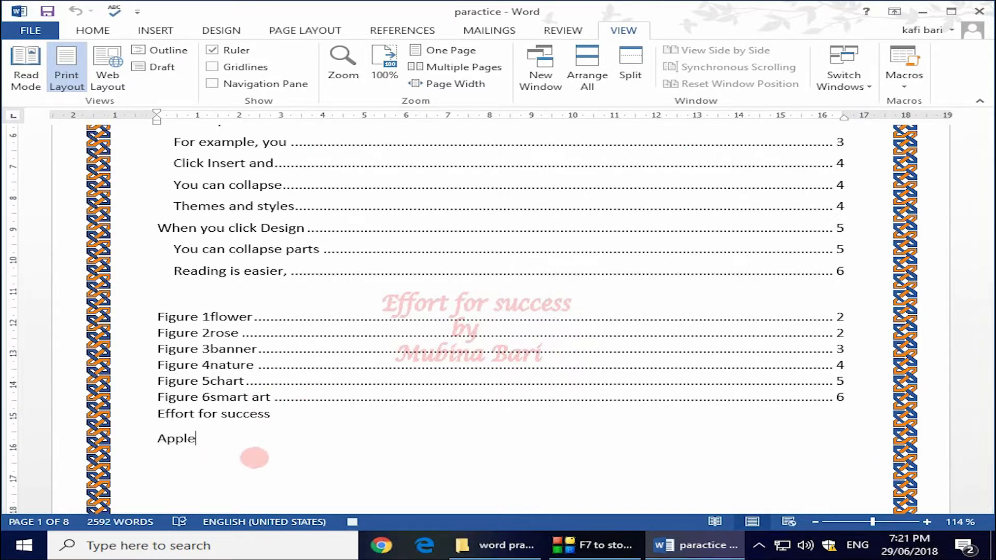
{"action": "key", "text": "Return"}
{"action": "type", "text": "Banana"}
{"action": "key", "text": "Return"}
{"action": "type", "text": "Mango"}
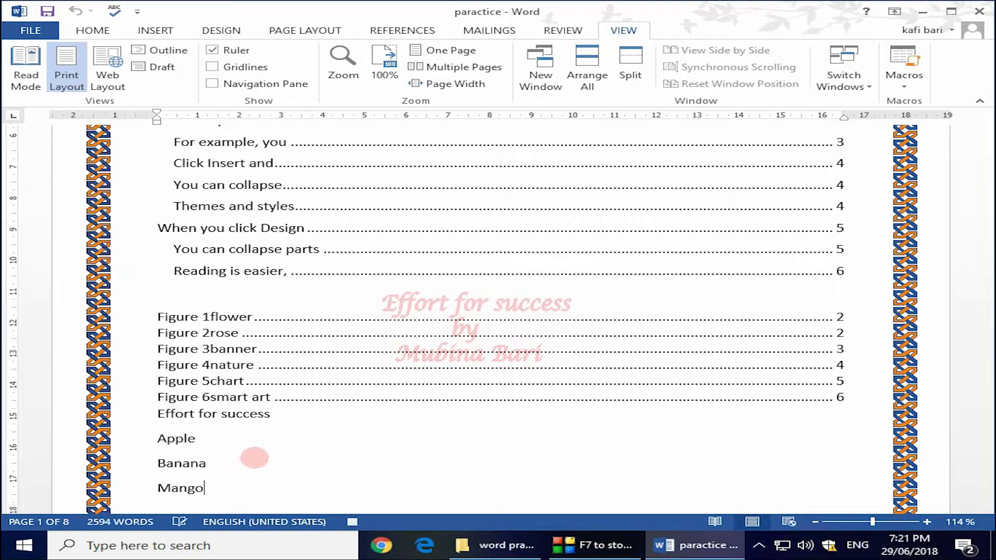
{"action": "key", "text": "Return"}
{"action": "type", "text": "Peach"}
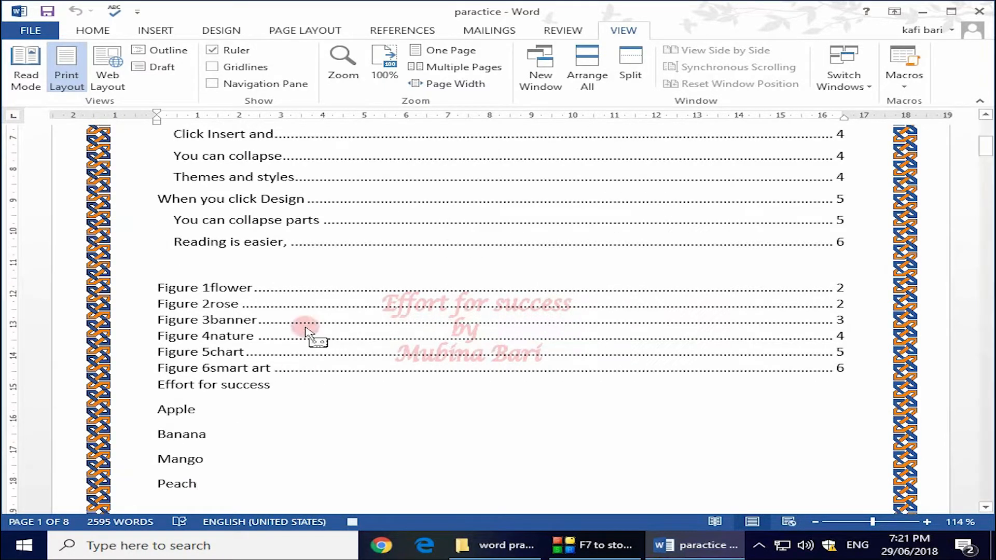
{"action": "left_click", "coordinate": [905, 87]}
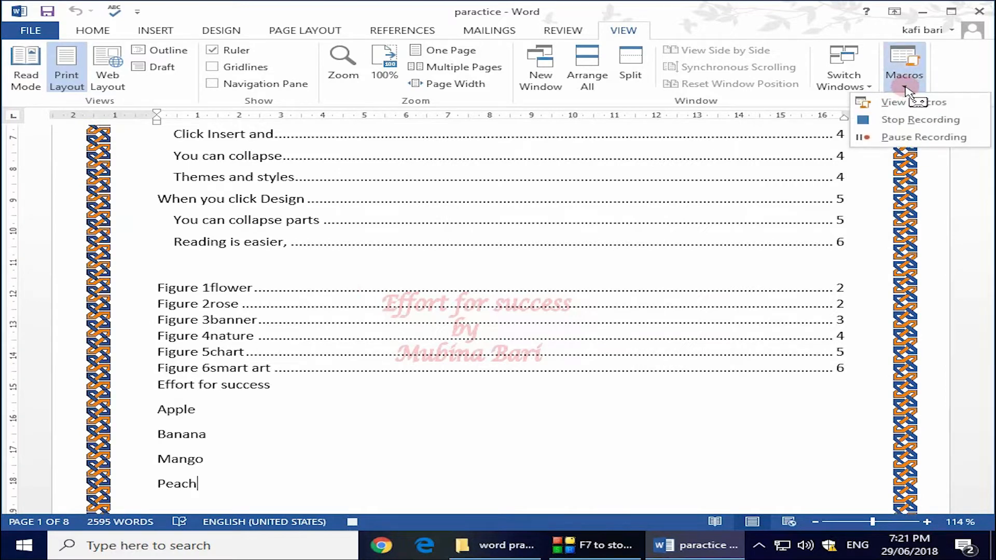
{"action": "left_click", "coordinate": [916, 120]}
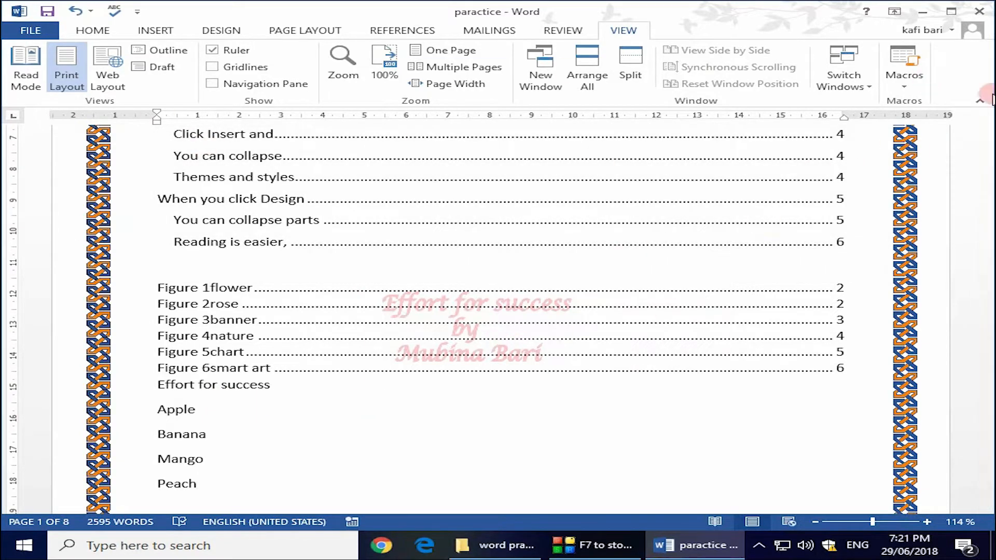
- Insert a blank line above the "Video provides a powerful" paragraph on page 2 and run the "ch" macro there
{"action": "left_click_drag", "start_coordinate": [985, 149], "coordinate": [987, 176]}
{"action": "left_click", "coordinate": [150, 309]}
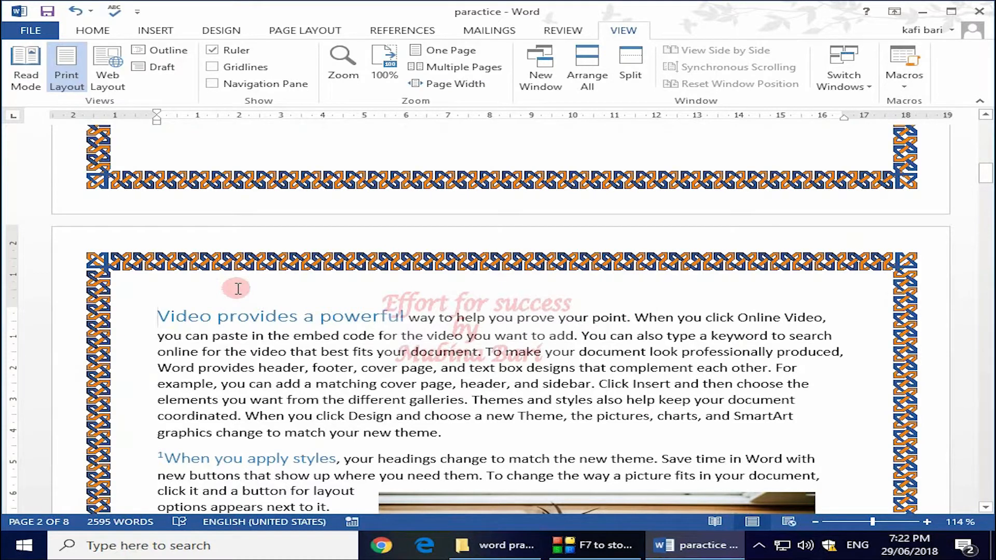
{"action": "key", "text": "Return"}
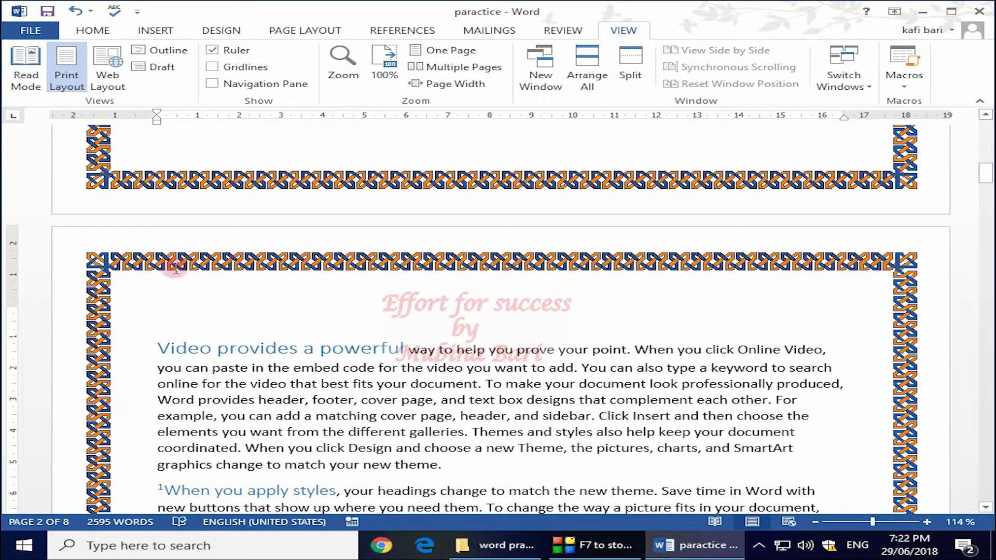
{"action": "left_click", "coordinate": [905, 89]}
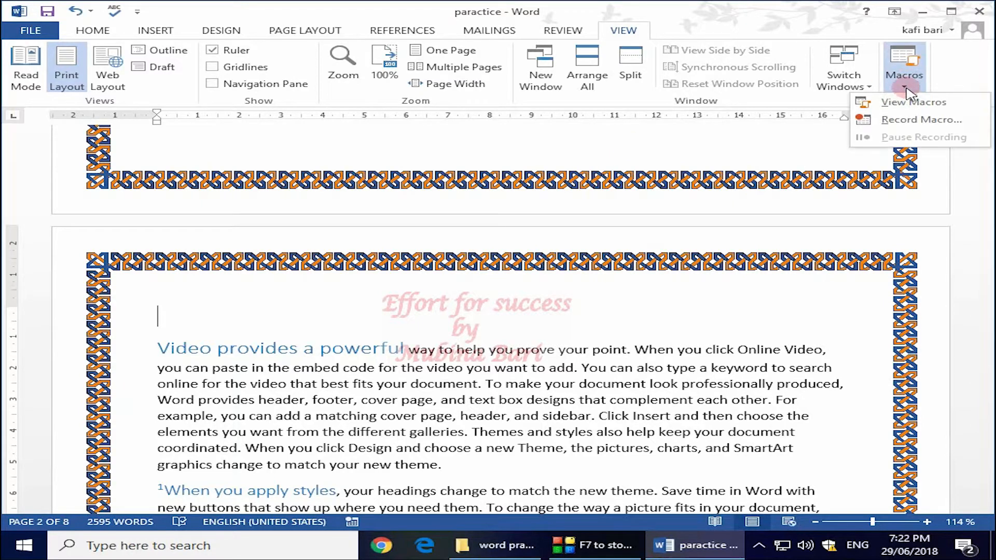
{"action": "left_click", "coordinate": [915, 103]}
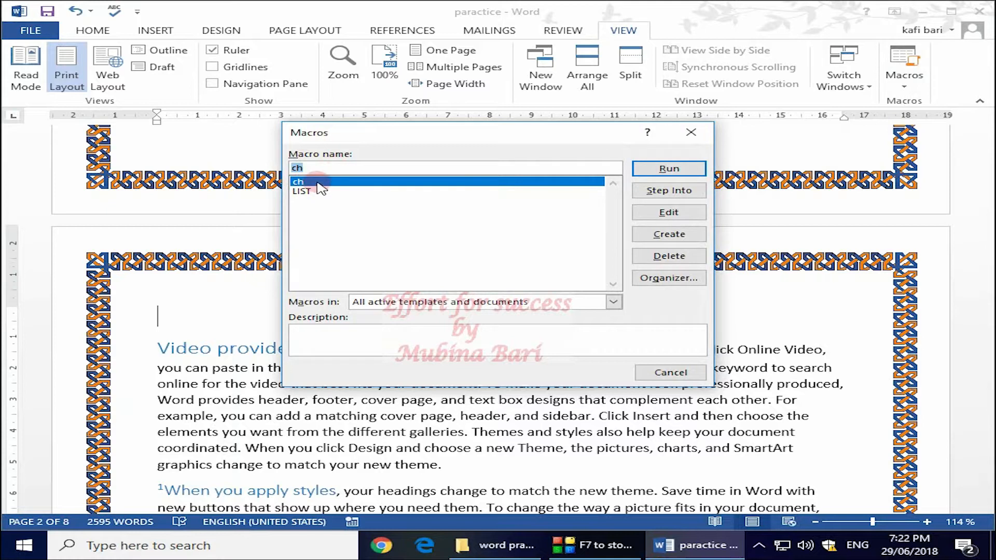
{"action": "left_click", "coordinate": [685, 169]}
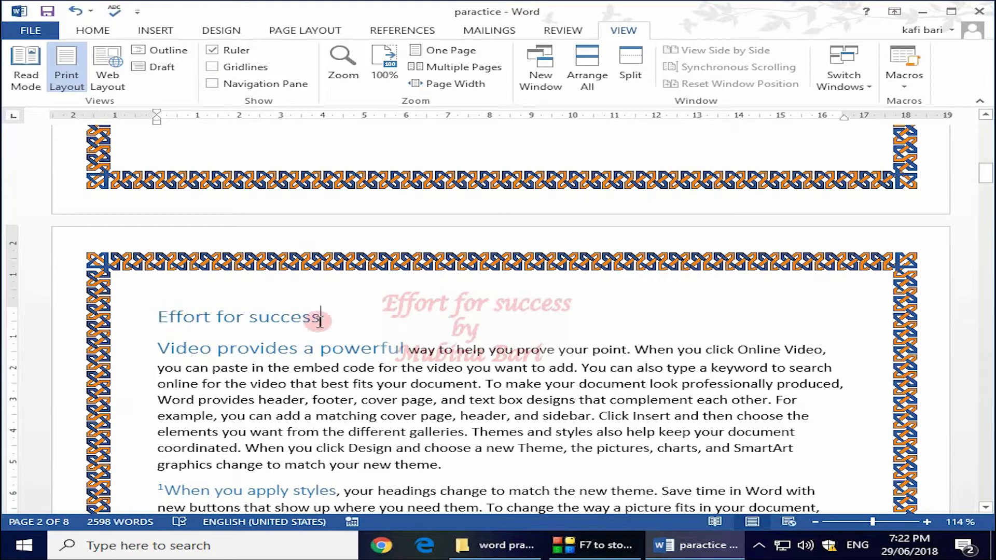
- Run the "LIST" macro at the end of the last paragraph on page 2, beside the rose picture
{"action": "scroll", "coordinate": [764, 256], "scroll_direction": "down", "scroll_amount": 10}
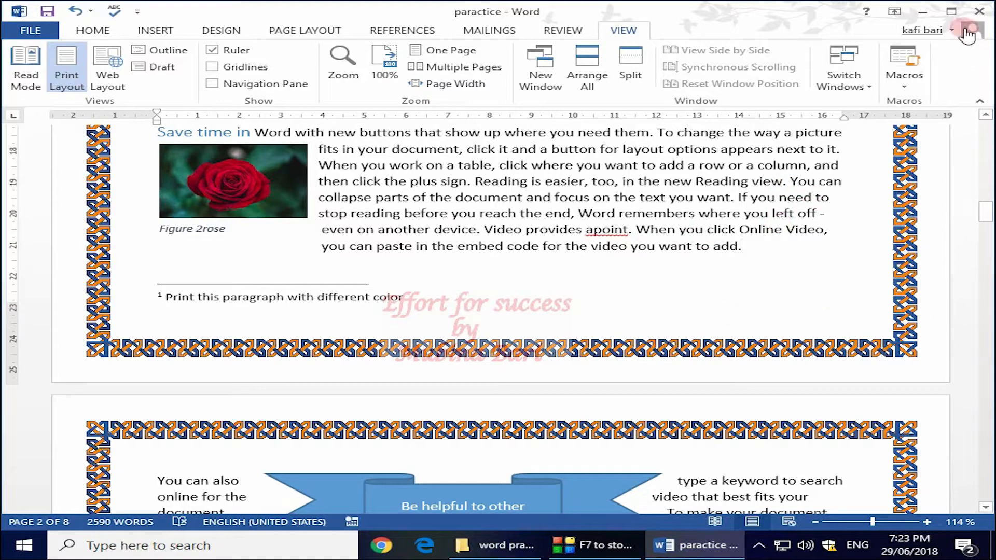
{"action": "left_click", "coordinate": [903, 91]}
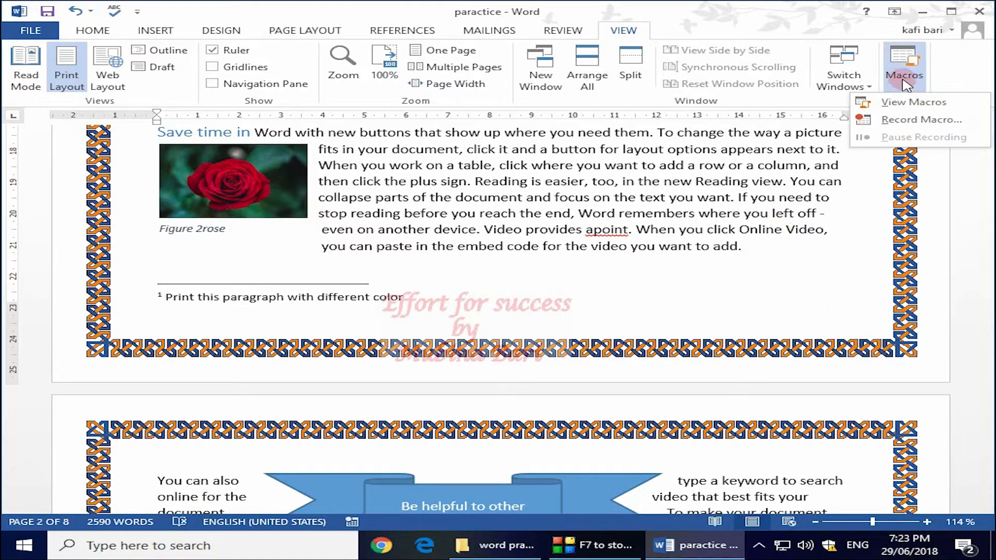
{"action": "left_click", "coordinate": [903, 103]}
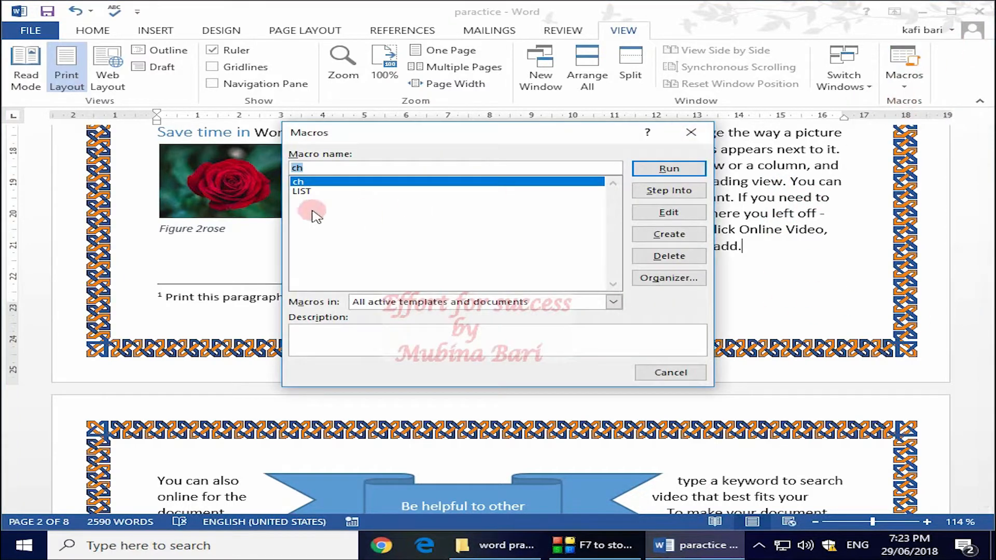
{"action": "left_click", "coordinate": [303, 192]}
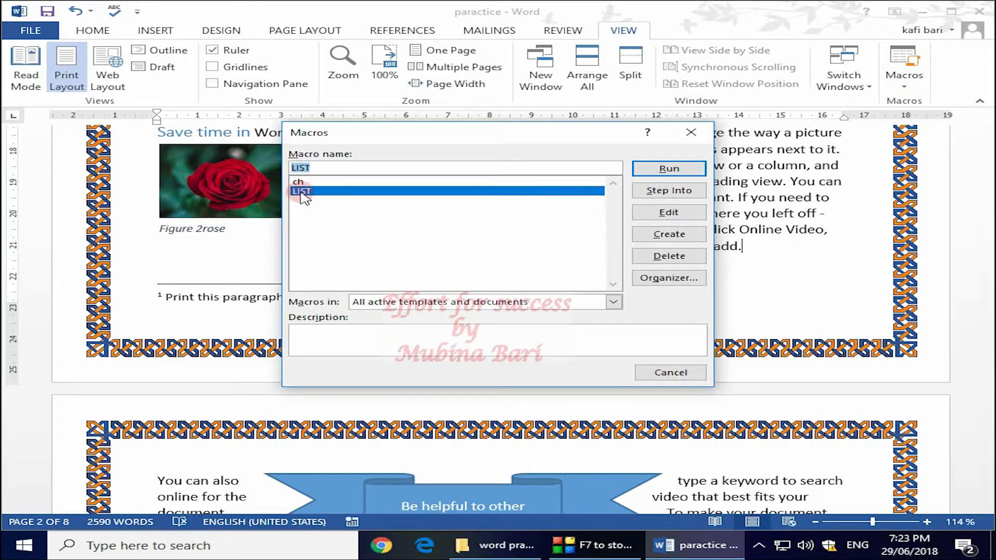
{"action": "left_click", "coordinate": [670, 171]}
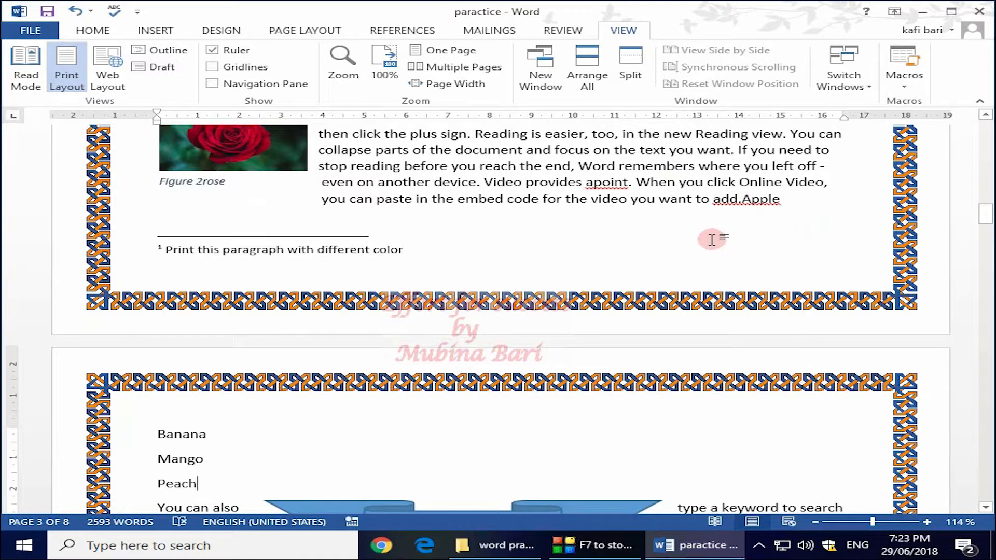
{"action": "left_click", "coordinate": [739, 198]}
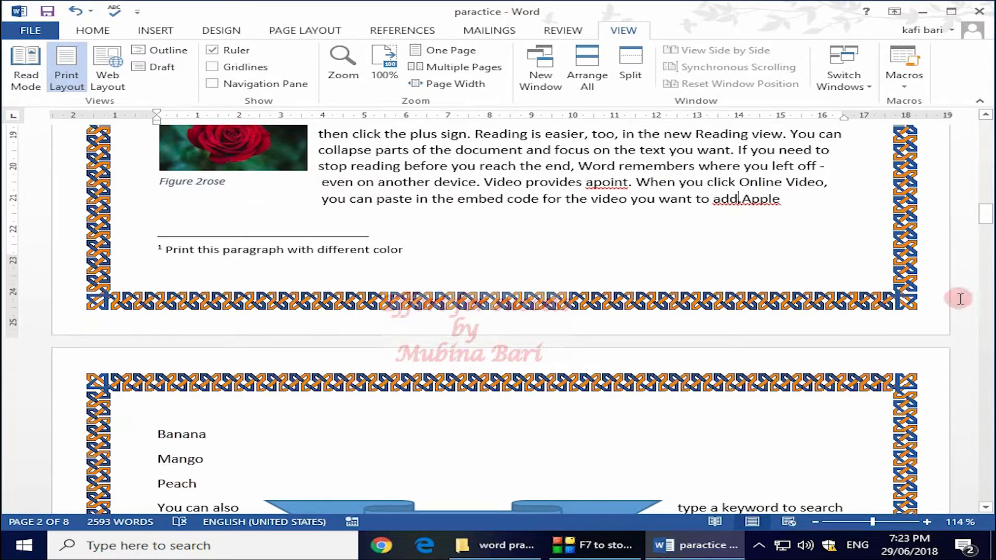
- Insert a blank line above the "For example, you" paragraph on page 4 and run the "LIST" macro there
{"action": "left_click_drag", "start_coordinate": [986, 221], "coordinate": [992, 274]}
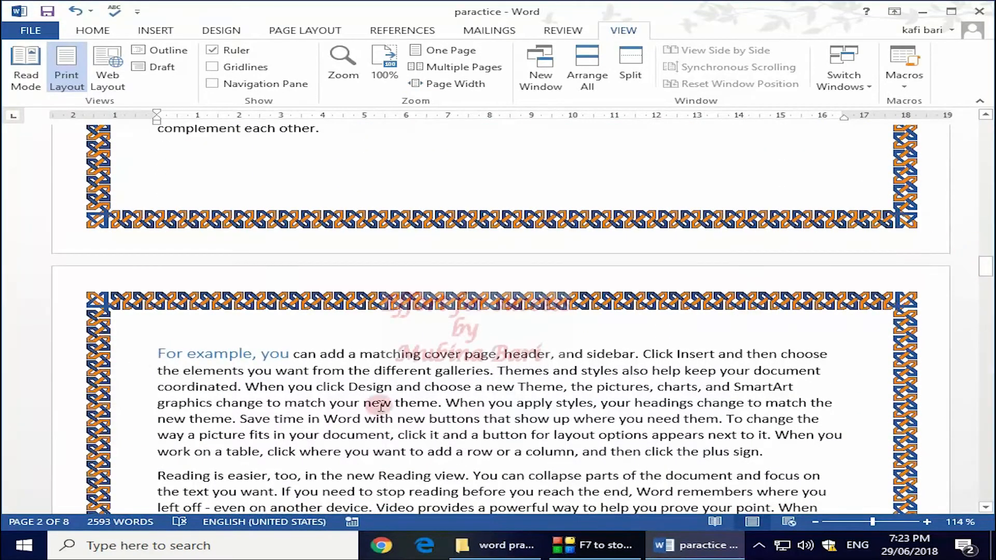
{"action": "left_click", "coordinate": [166, 328]}
{"action": "left_click", "coordinate": [151, 347]}
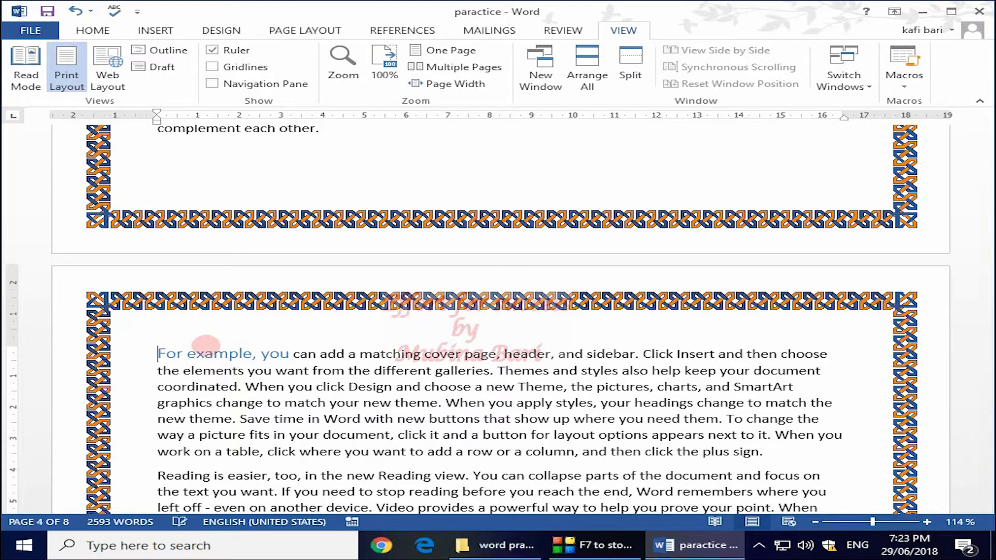
{"action": "key", "text": "Return"}
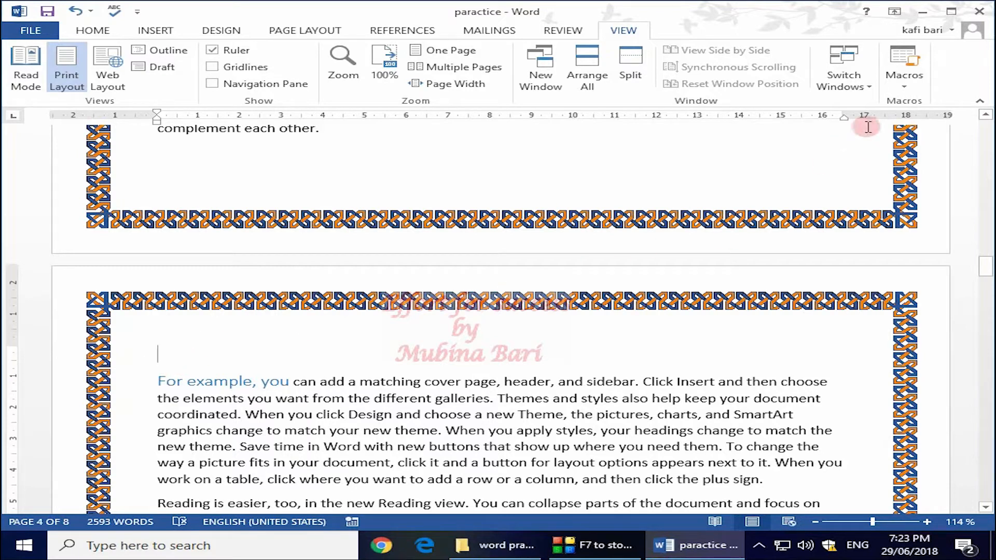
{"action": "left_click", "coordinate": [904, 88]}
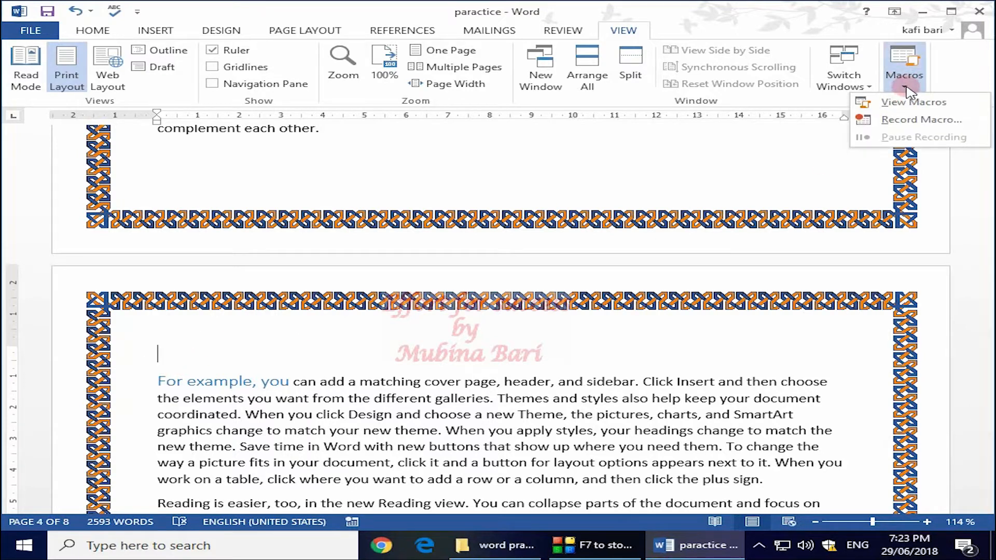
{"action": "left_click", "coordinate": [914, 100]}
{"action": "left_click", "coordinate": [341, 185]}
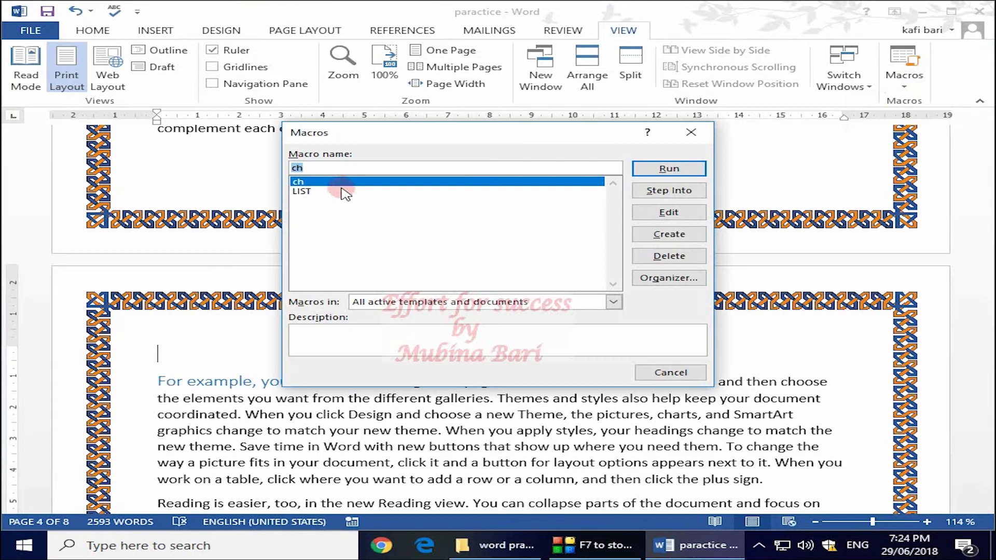
{"action": "left_click", "coordinate": [305, 191]}
{"action": "left_click", "coordinate": [674, 172]}
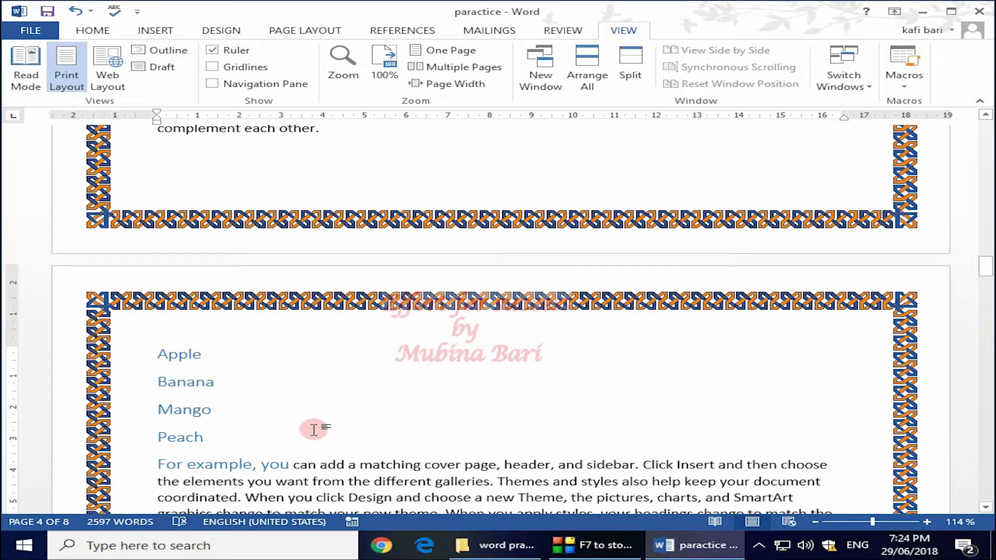
- Add a new line after "Peach" on page 4 and run the "ch" macro on it
{"action": "key", "text": "Return"}
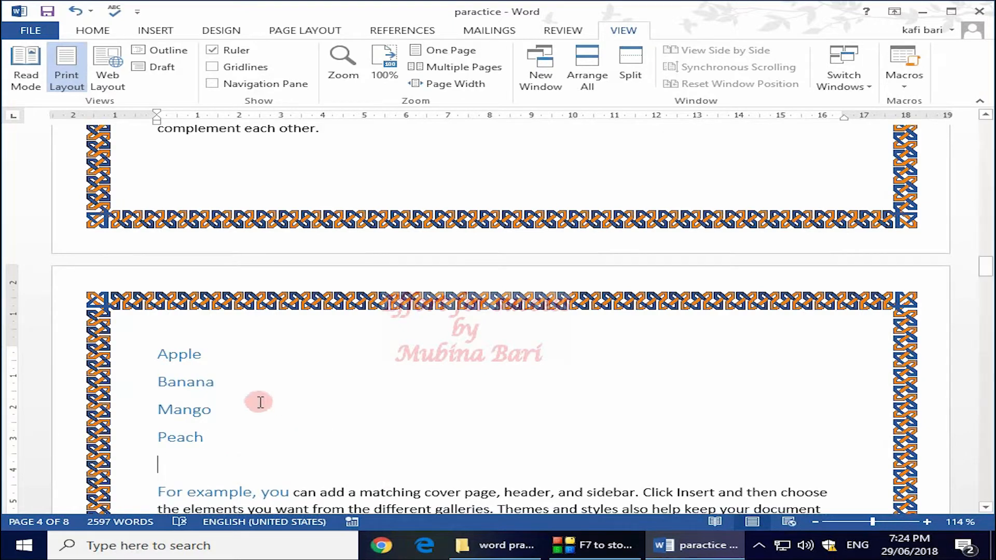
{"action": "left_click", "coordinate": [923, 87]}
{"action": "left_click", "coordinate": [912, 102]}
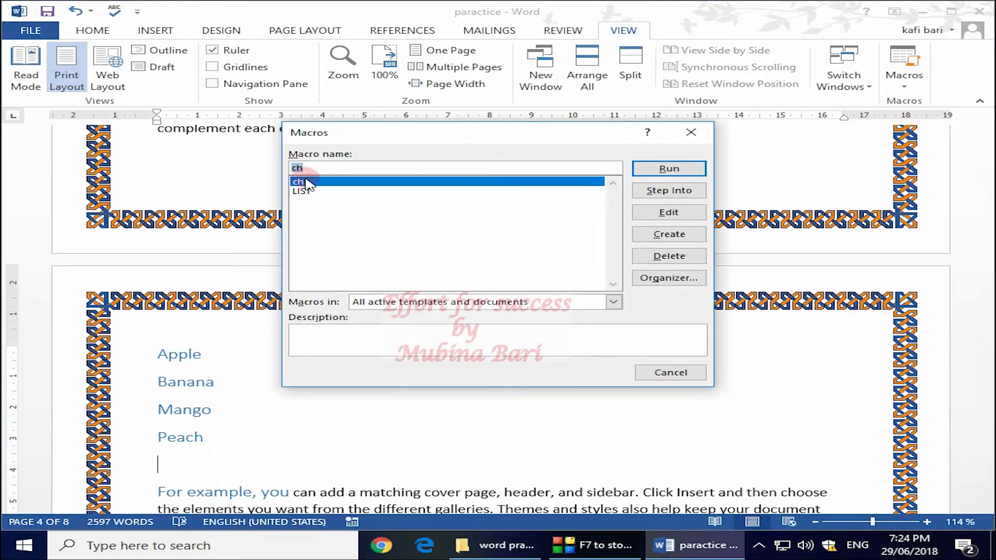
{"action": "left_click", "coordinate": [689, 167]}
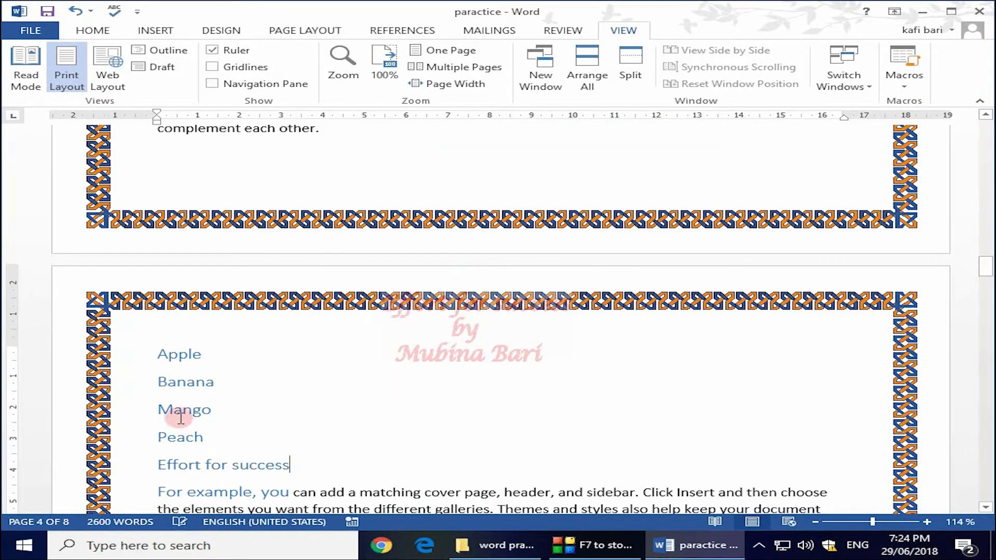